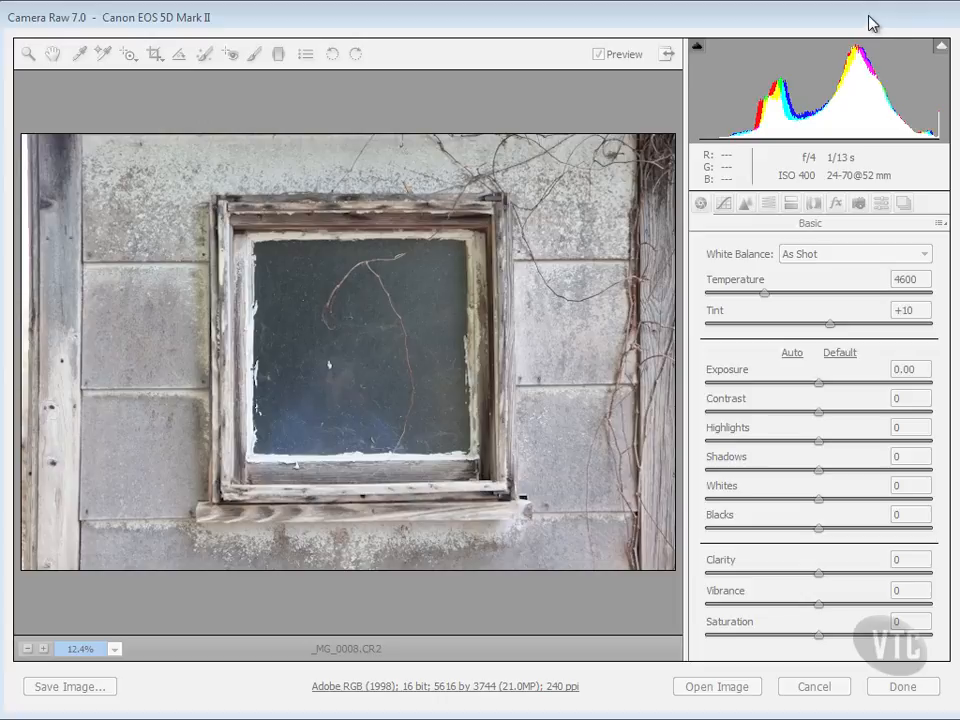
{"action": "mouse_move", "coordinate": [869, 17]}
{"action": "left_mouse_down"}
{"action": "mouse_move", "coordinate": [839, 20]}
{"action": "mouse_move", "coordinate": [883, 19]}
{"action": "mouse_move", "coordinate": [857, 19]}
{"action": "mouse_move", "coordinate": [870, 21]}
{"action": "left_mouse_up"}
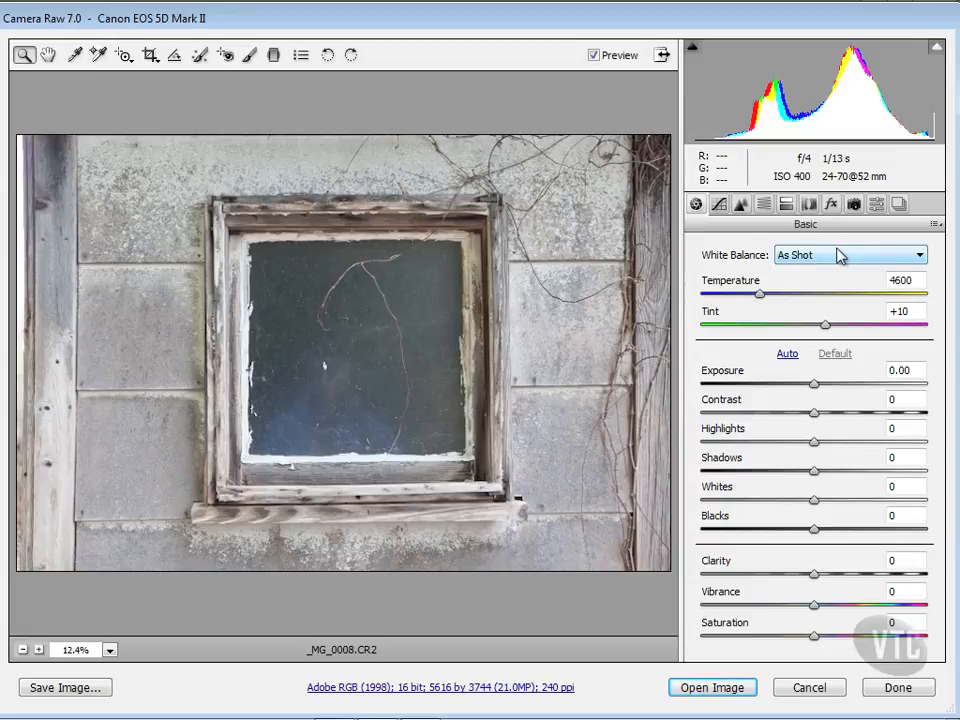
{"action": "left_click", "coordinate": [891, 259]}
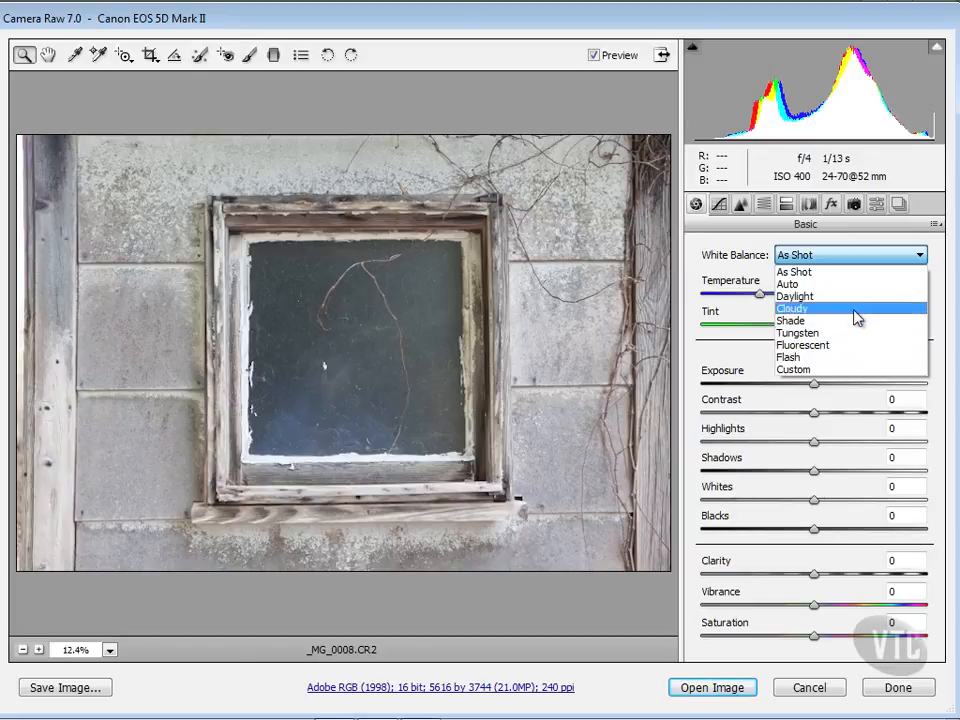
{"action": "left_click", "coordinate": [846, 257]}
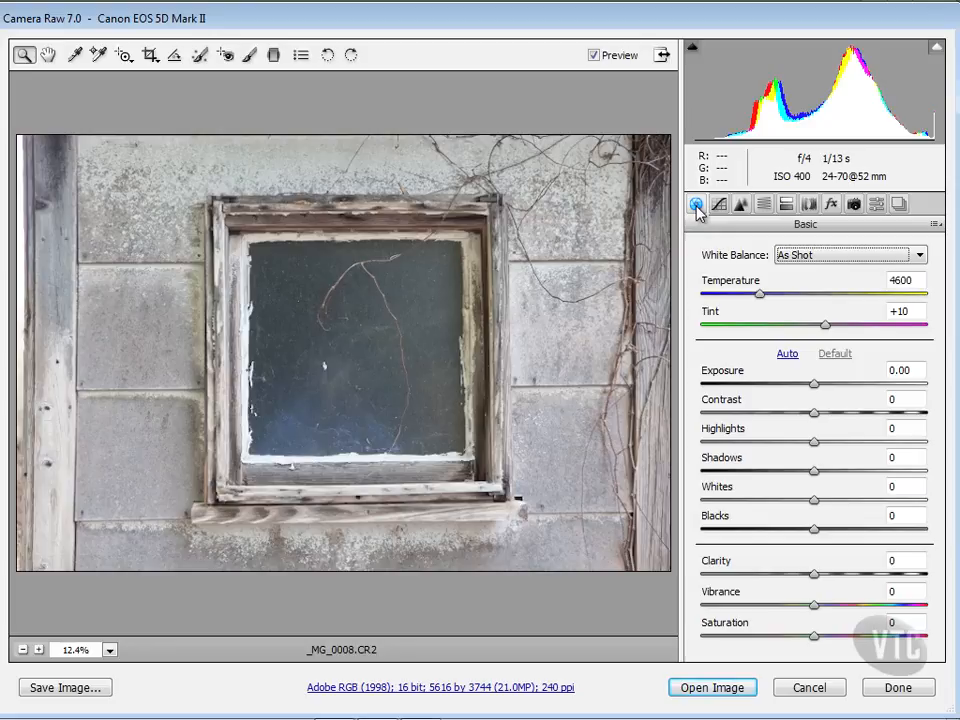
Adjust the white balance by setting Temperature to 4950 and Tint to +9.
{"action": "left_click_drag", "start_coordinate": [760, 296], "coordinate": [790, 298]}
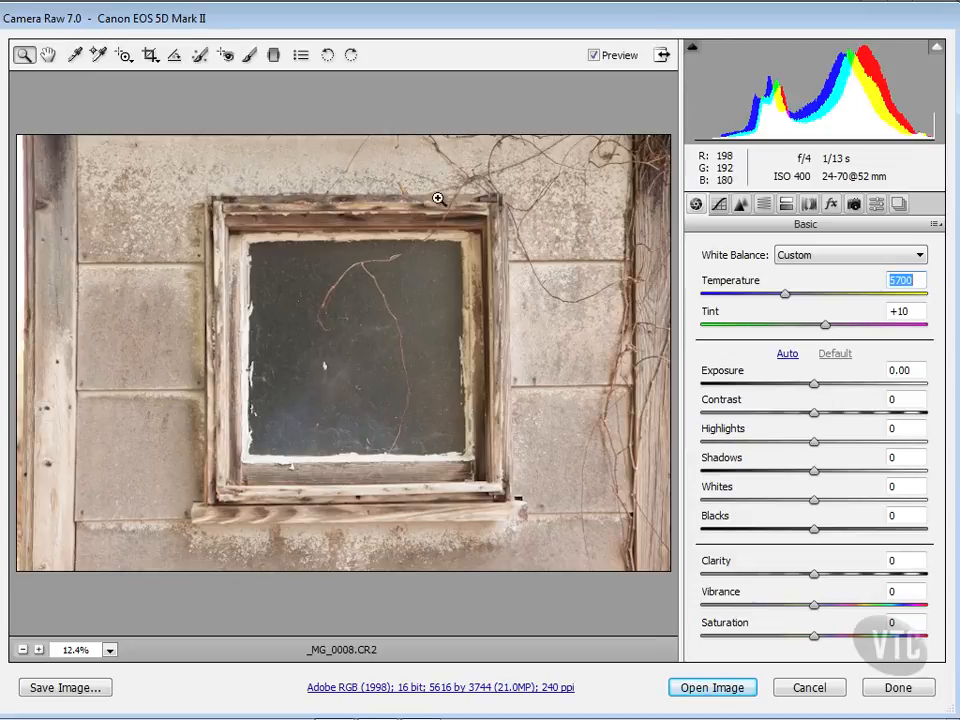
{"action": "mouse_move", "coordinate": [788, 296]}
{"action": "left_mouse_down"}
{"action": "mouse_move", "coordinate": [761, 298]}
{"action": "mouse_move", "coordinate": [769, 298]}
{"action": "left_mouse_up"}
{"action": "mouse_move", "coordinate": [827, 330]}
{"action": "left_mouse_down"}
{"action": "mouse_move", "coordinate": [853, 328]}
{"action": "mouse_move", "coordinate": [788, 333]}
{"action": "mouse_move", "coordinate": [824, 330]}
{"action": "left_mouse_up"}
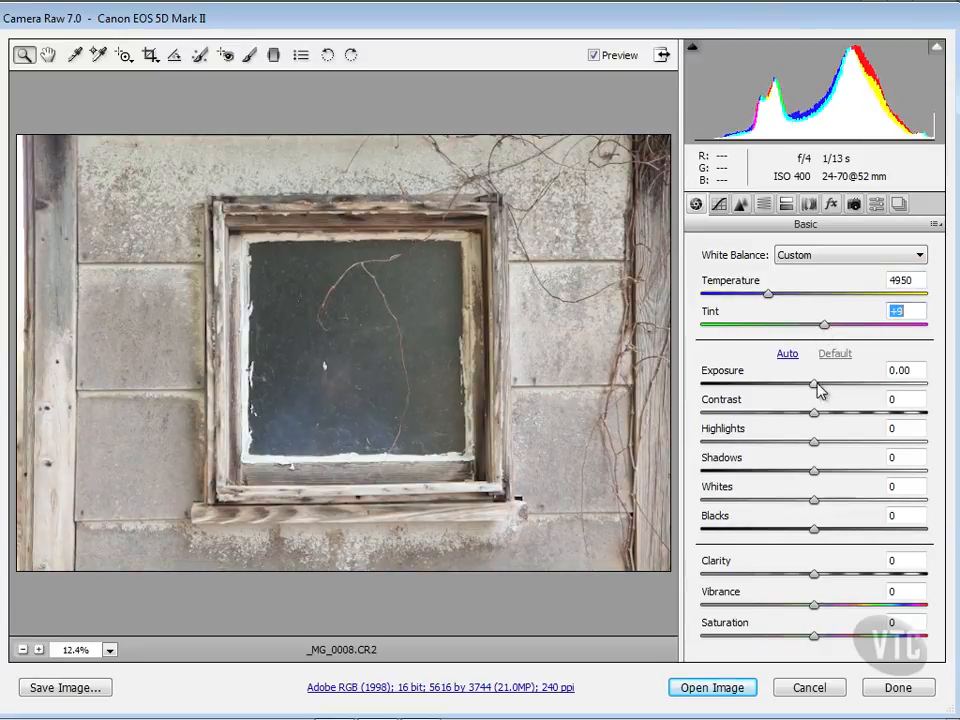
Set Exposure to -0.10 and reset Contrast to 0.
{"action": "left_click_drag", "start_coordinate": [816, 386], "coordinate": [862, 420]}
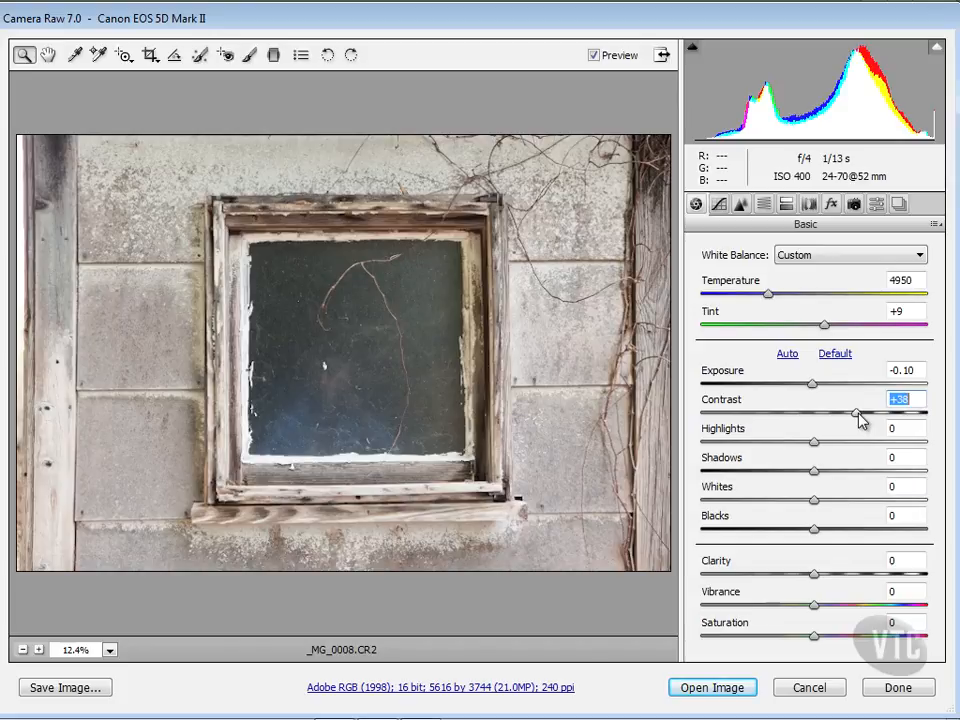
{"action": "double_click", "coordinate": [858, 414]}
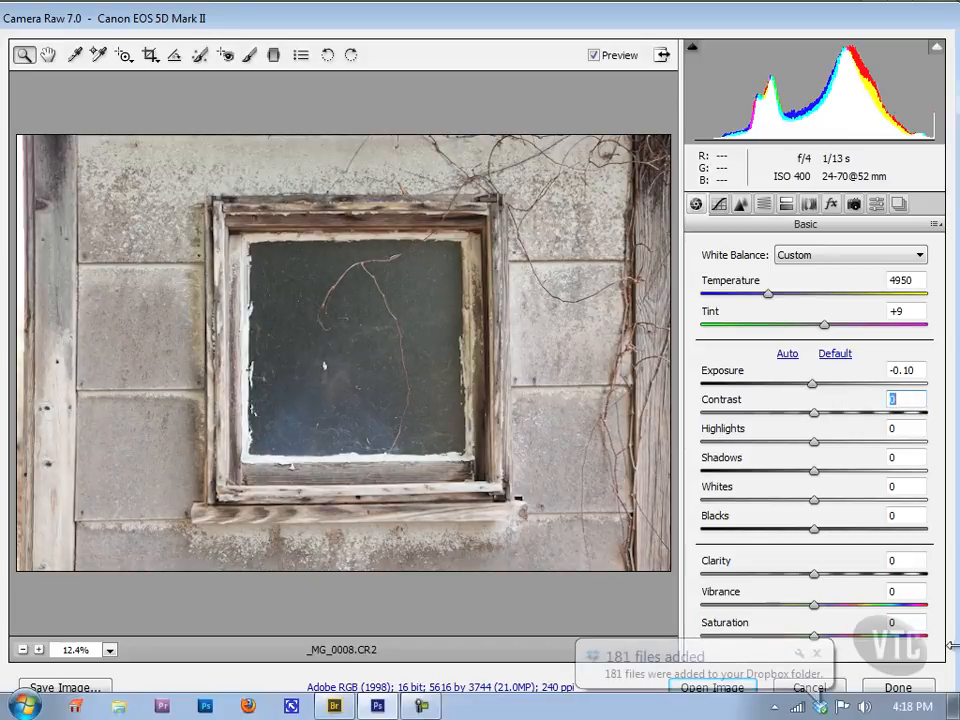
Set Highlights to +1, Shadows to +2 and Blacks to -2.
{"action": "left_click_drag", "start_coordinate": [815, 442], "coordinate": [816, 491]}
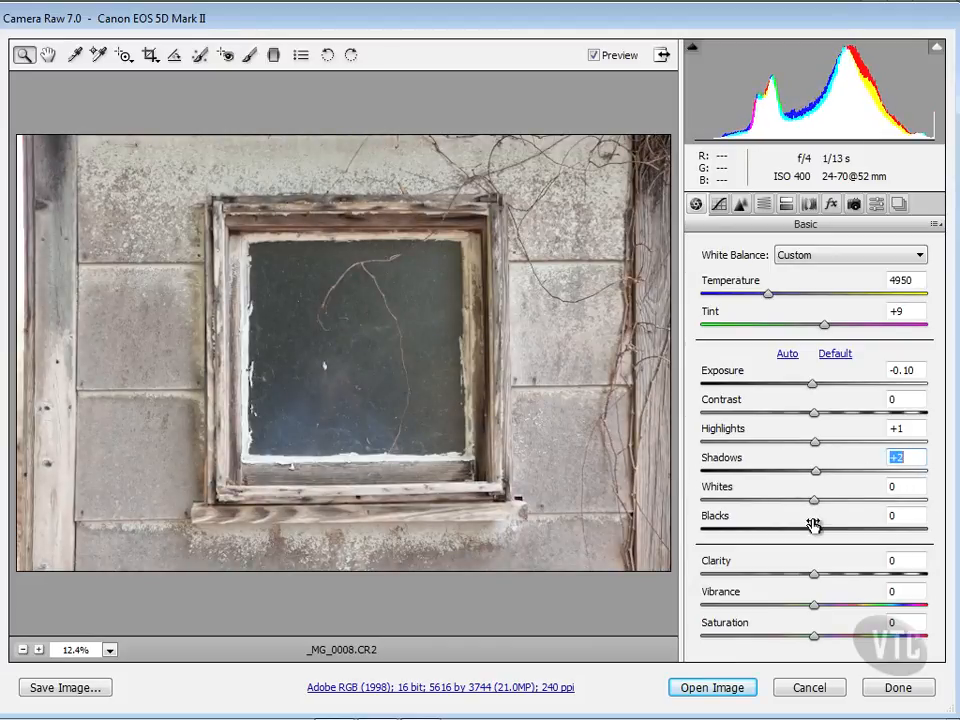
{"action": "mouse_move", "coordinate": [816, 527]}
{"action": "left_mouse_down"}
{"action": "mouse_move", "coordinate": [876, 528]}
{"action": "mouse_move", "coordinate": [716, 530]}
{"action": "mouse_move", "coordinate": [812, 528]}
{"action": "left_mouse_up"}
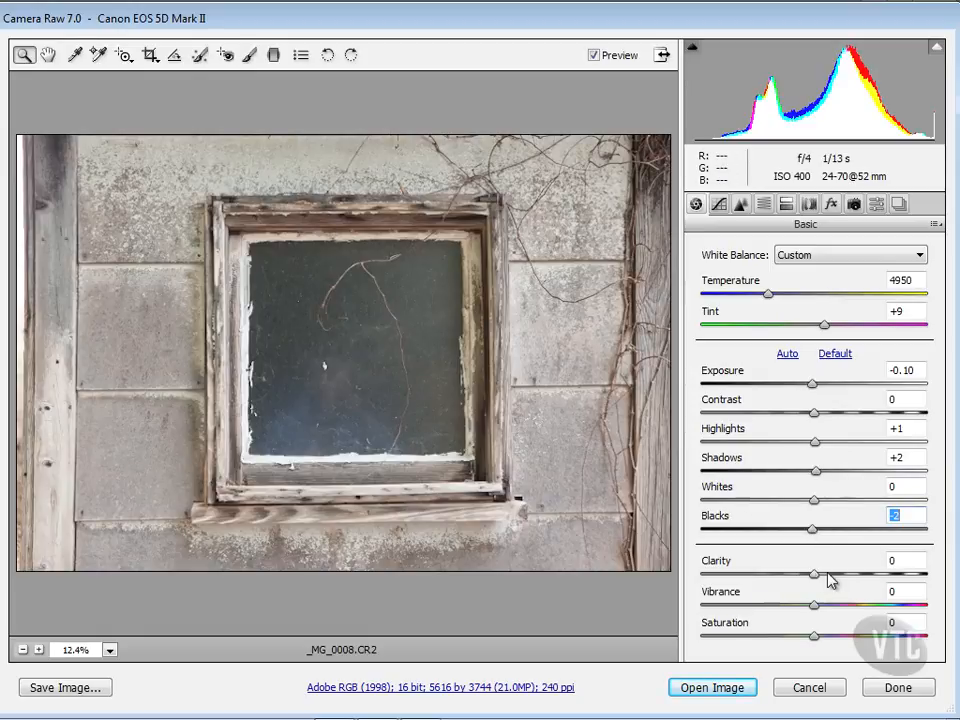
Raise Clarity to +100 and Vibrance to +86, and nudge Saturation slightly up.
{"action": "left_click_drag", "start_coordinate": [815, 580], "coordinate": [927, 575]}
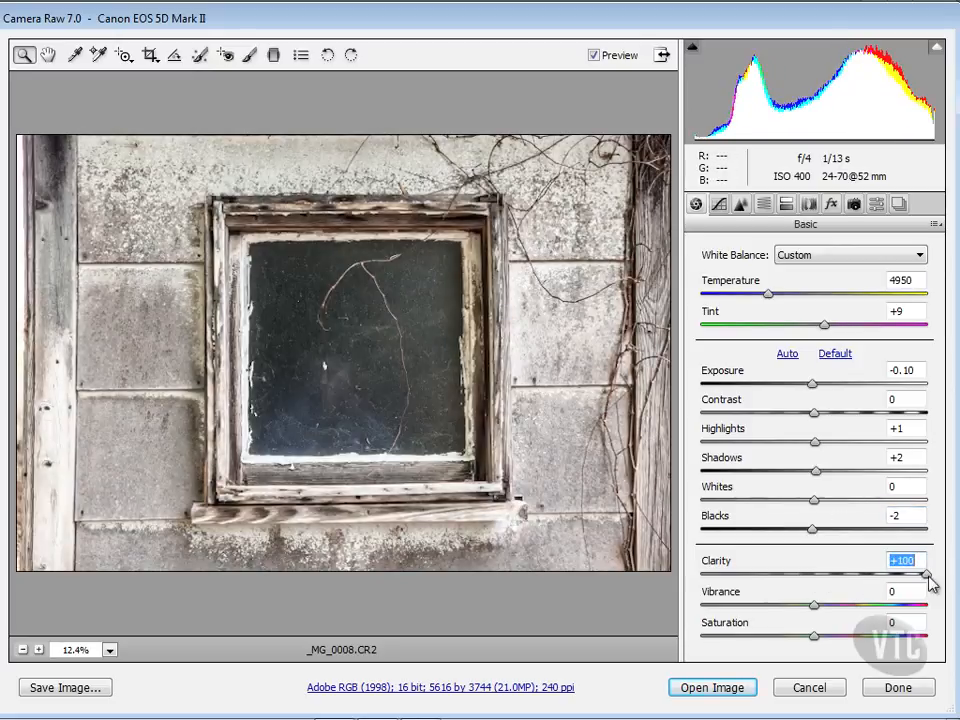
{"action": "mouse_move", "coordinate": [924, 576]}
{"action": "left_mouse_down"}
{"action": "mouse_move", "coordinate": [812, 576]}
{"action": "mouse_move", "coordinate": [929, 576]}
{"action": "left_mouse_up"}
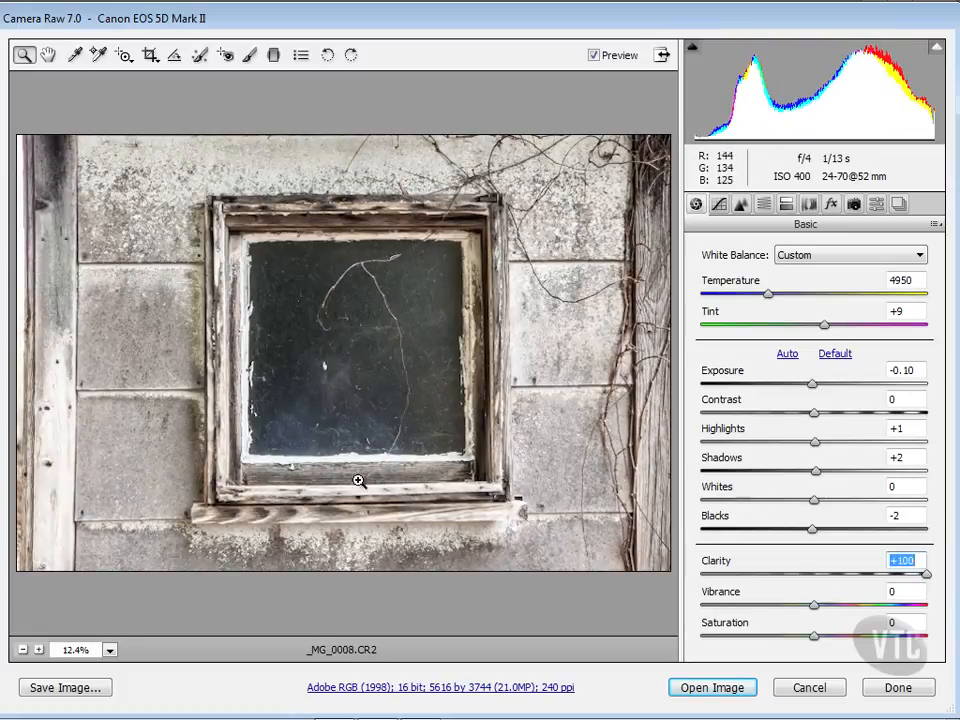
{"action": "left_click_drag", "start_coordinate": [814, 605], "coordinate": [905, 618]}
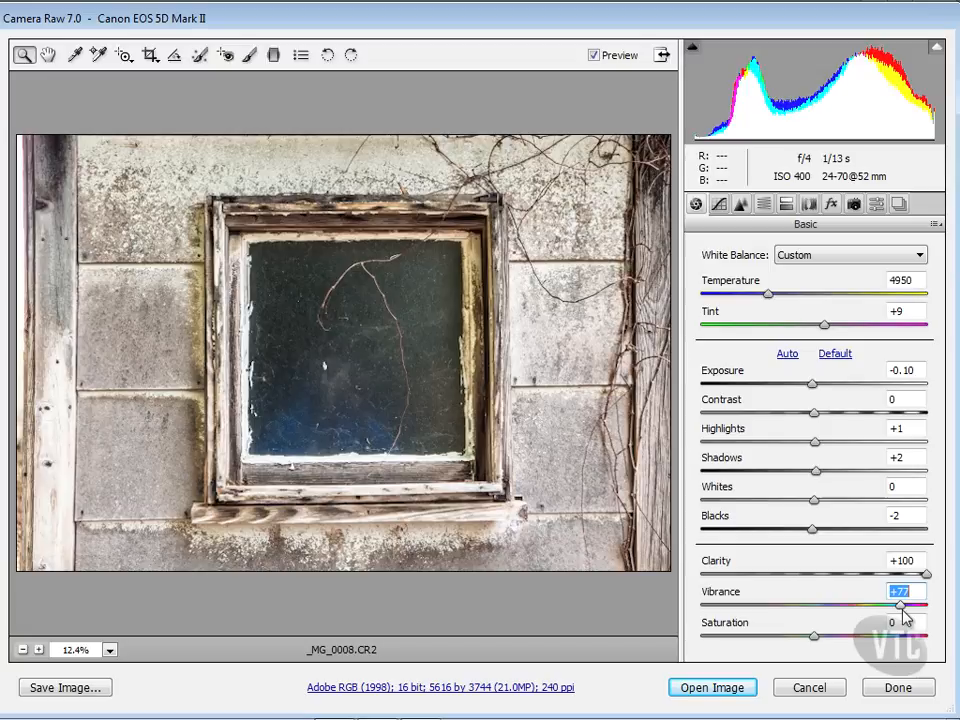
{"action": "left_click_drag", "start_coordinate": [903, 608], "coordinate": [911, 608]}
{"action": "mouse_move", "coordinate": [814, 636]}
{"action": "left_mouse_down"}
{"action": "mouse_move", "coordinate": [877, 641]}
{"action": "mouse_move", "coordinate": [818, 636]}
{"action": "left_mouse_up"}
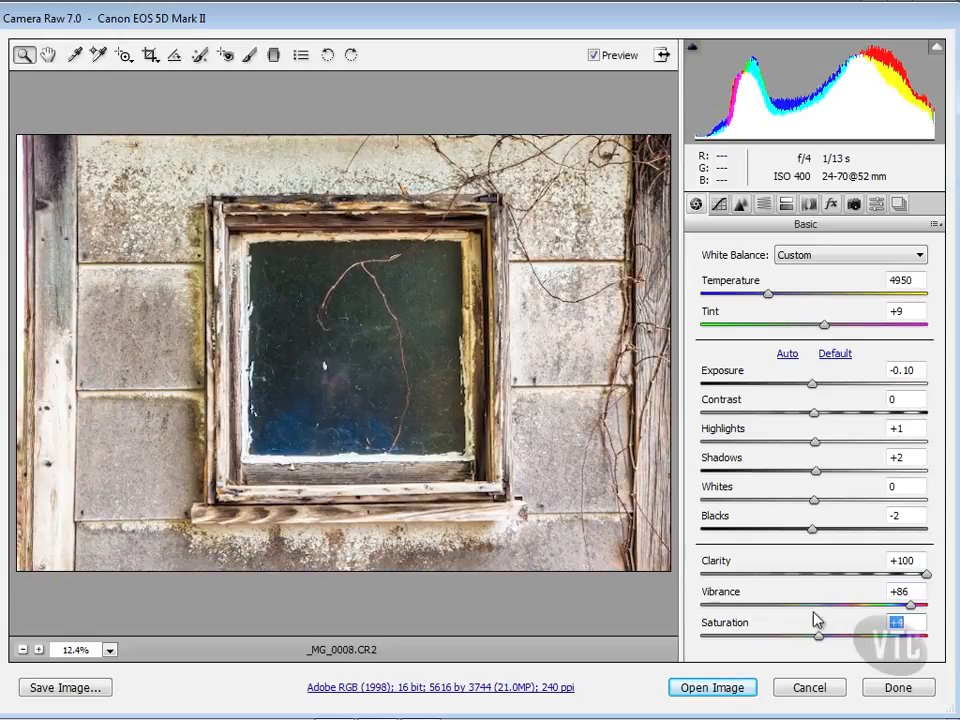
Open the Tone Curve and spread the parametric region split points outward toward the ends.
{"action": "left_click", "coordinate": [719, 204]}
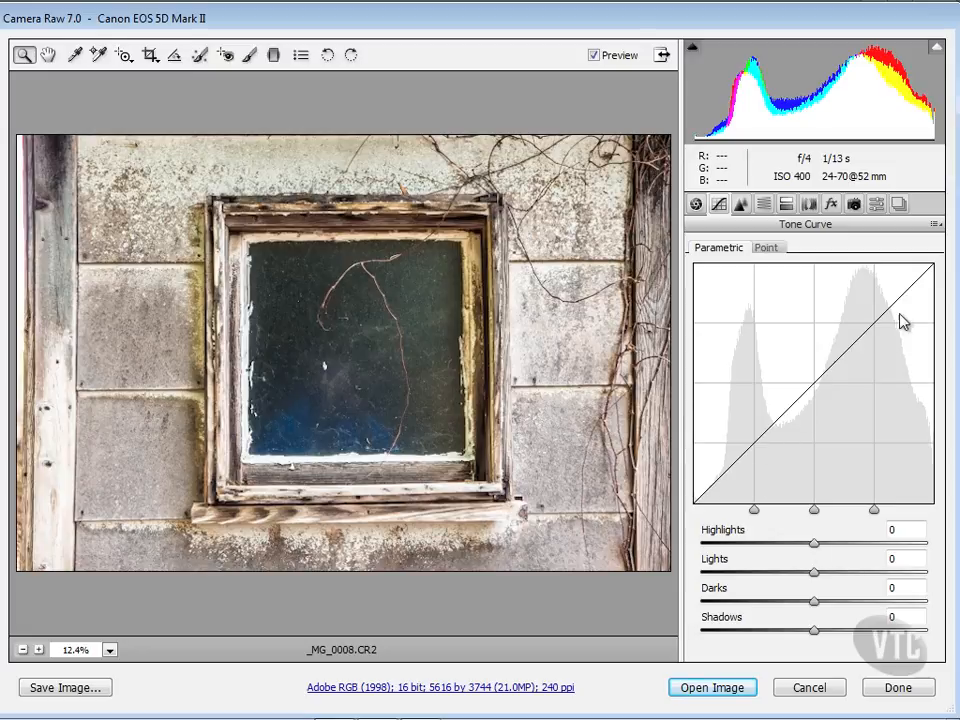
{"action": "mouse_move", "coordinate": [755, 515]}
{"action": "left_click_drag", "start_coordinate": [755, 515], "coordinate": [741, 514]}
{"action": "left_click_drag", "start_coordinate": [735, 513], "coordinate": [712, 511]}
{"action": "left_click_drag", "start_coordinate": [877, 509], "coordinate": [918, 517]}
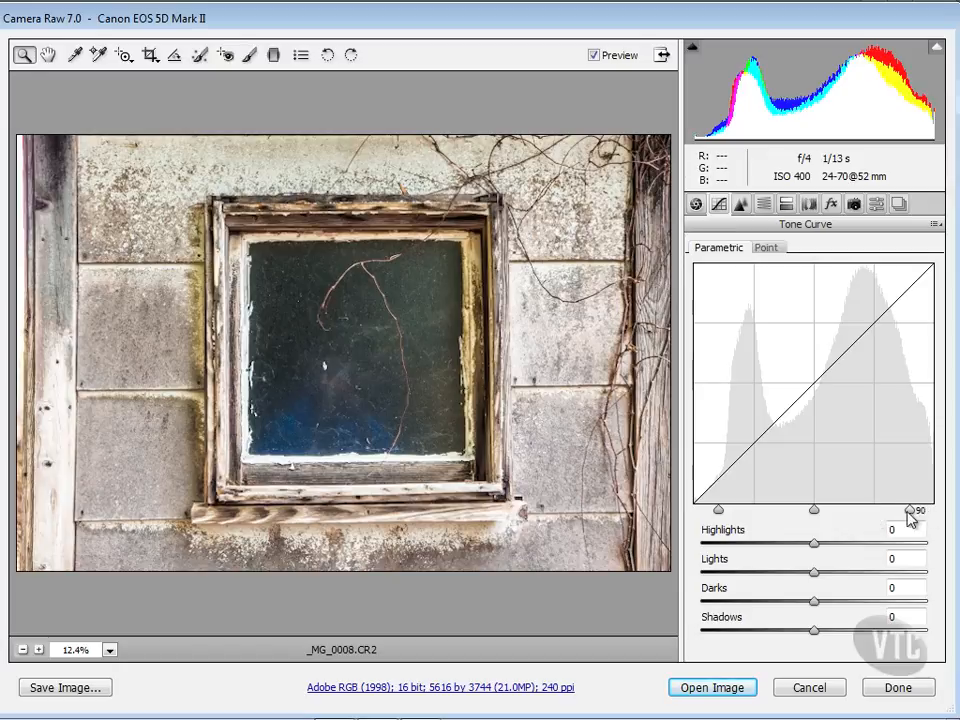
Set the parametric curve to Highlights +39, Lights +16, Darks -18 and Shadows -57.
{"action": "left_click_drag", "start_coordinate": [816, 547], "coordinate": [754, 632]}
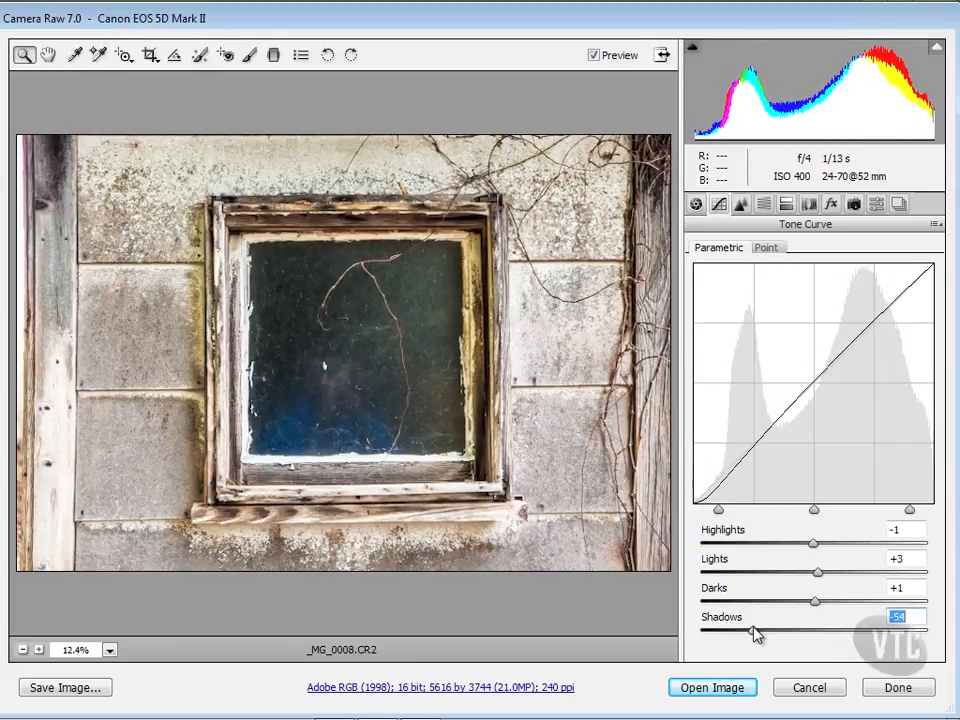
{"action": "left_click_drag", "start_coordinate": [823, 606], "coordinate": [858, 549]}
{"action": "left_click_drag", "start_coordinate": [799, 609], "coordinate": [795, 610]}
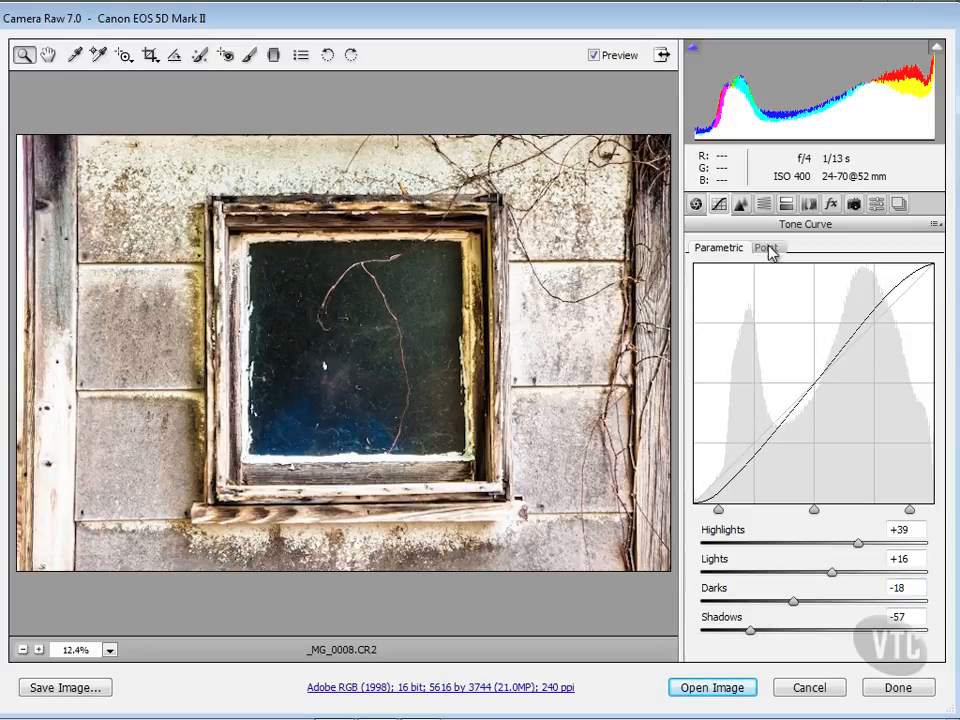
On the point curve, add points at input 190 output 167 and input 69 output 93.
{"action": "left_click", "coordinate": [768, 249]}
{"action": "left_click", "coordinate": [863, 398]}
{"action": "left_click_drag", "start_coordinate": [863, 398], "coordinate": [872, 410]}
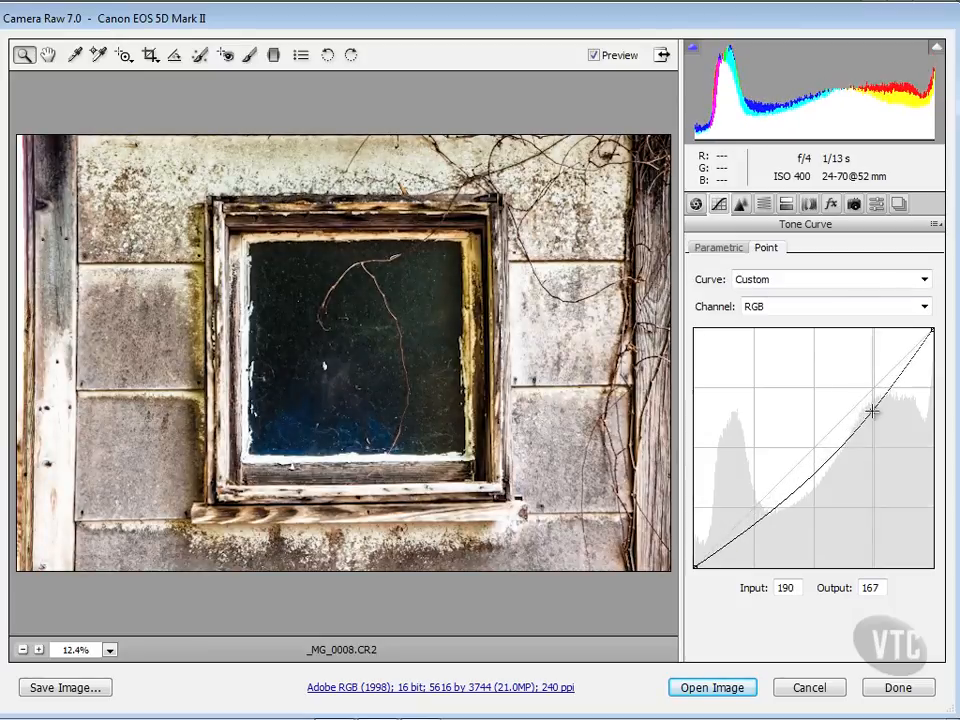
{"action": "left_click_drag", "start_coordinate": [760, 510], "coordinate": [758, 480]}
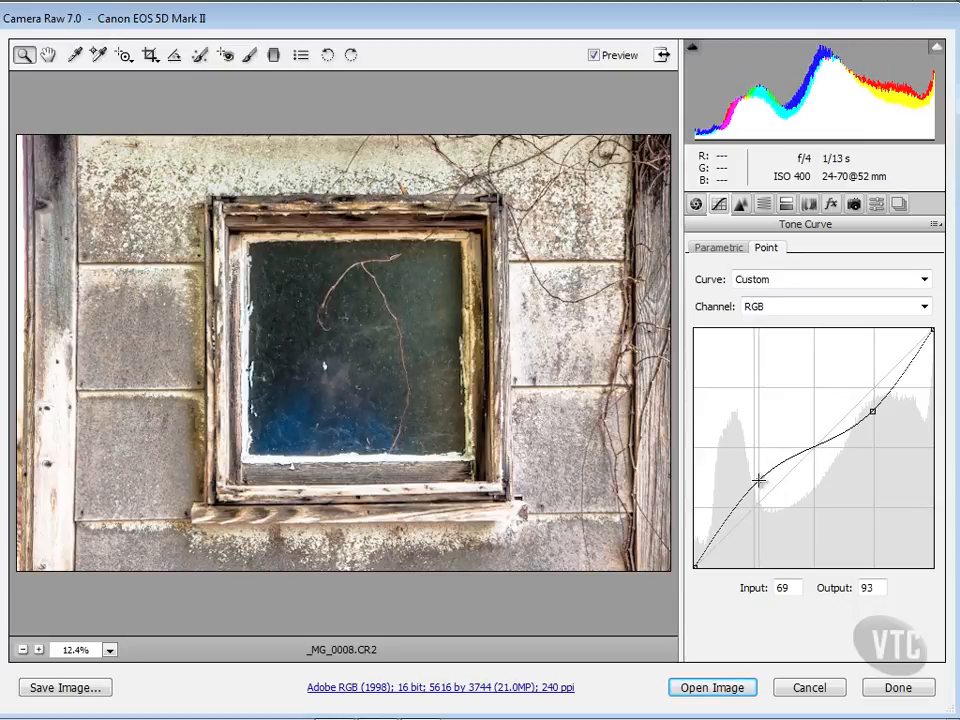
Switch the point curve to the Blue channel and lift its midpoint slightly to input 130, output 132.
{"action": "left_click", "coordinate": [924, 306]}
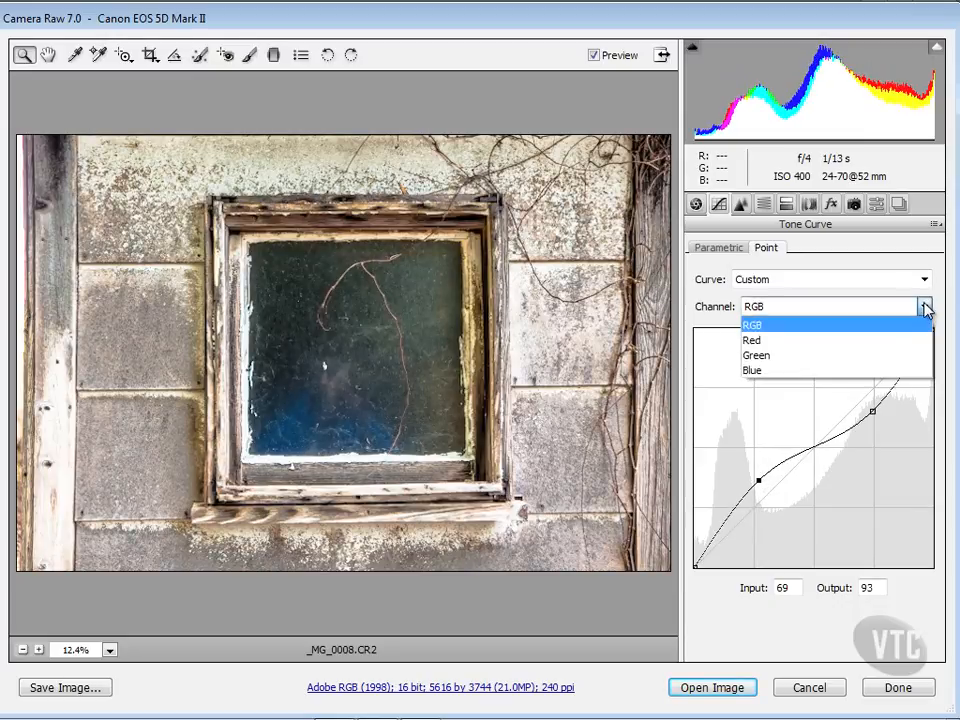
{"action": "left_click", "coordinate": [901, 371]}
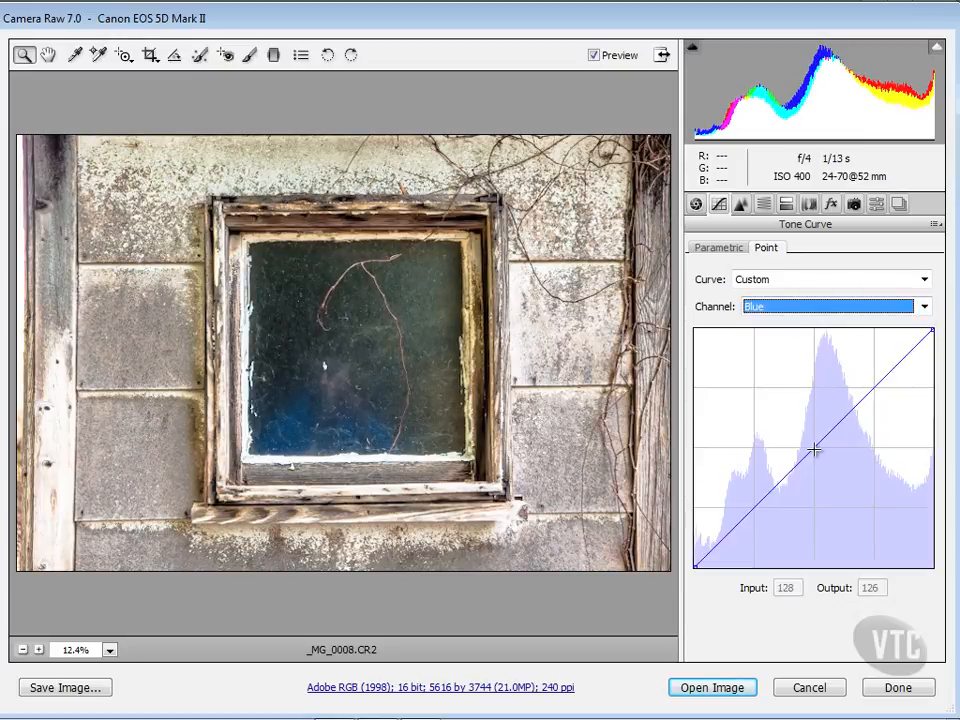
{"action": "mouse_move", "coordinate": [814, 451]}
{"action": "left_mouse_down"}
{"action": "mouse_move", "coordinate": [842, 469]}
{"action": "mouse_move", "coordinate": [806, 429]}
{"action": "mouse_move", "coordinate": [816, 443]}
{"action": "left_mouse_up"}
Switch to the Red channel and lower its midpoint slightly to input 148, output 146.
{"action": "left_click", "coordinate": [923, 308]}
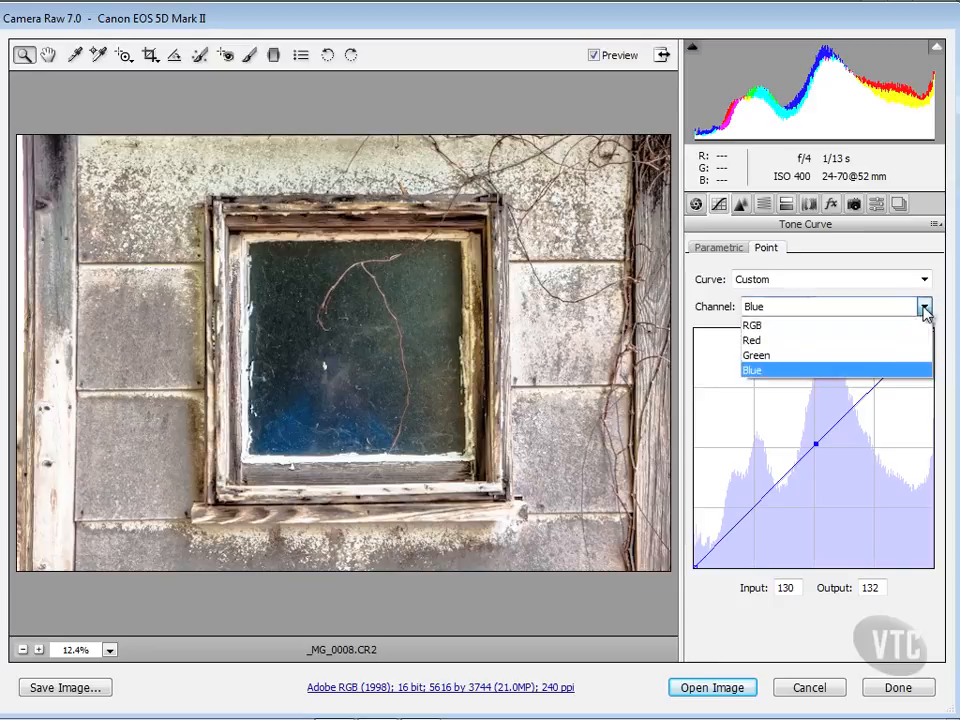
{"action": "left_click", "coordinate": [916, 345]}
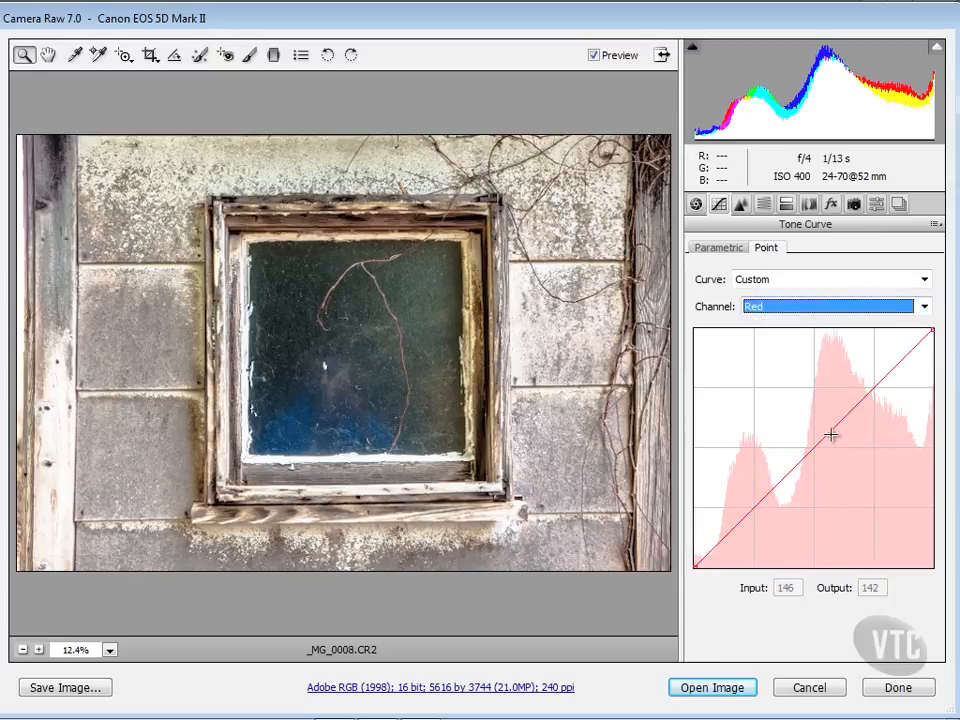
{"action": "mouse_move", "coordinate": [824, 427]}
{"action": "left_mouse_down"}
{"action": "mouse_move", "coordinate": [821, 411]}
{"action": "mouse_move", "coordinate": [853, 465]}
{"action": "mouse_move", "coordinate": [832, 430]}
{"action": "left_mouse_up"}
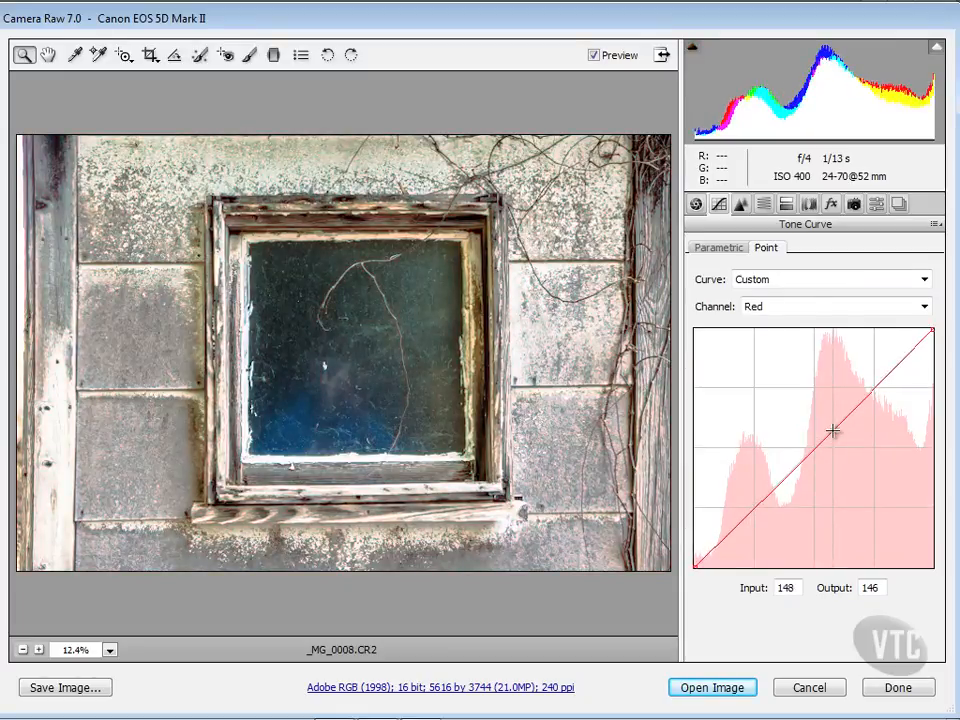
Switch to the Green channel and place a midpoint at input 159, output 160.
{"action": "left_click", "coordinate": [917, 306]}
{"action": "left_click", "coordinate": [896, 356]}
{"action": "left_click_drag", "start_coordinate": [833, 426], "coordinate": [844, 416]}
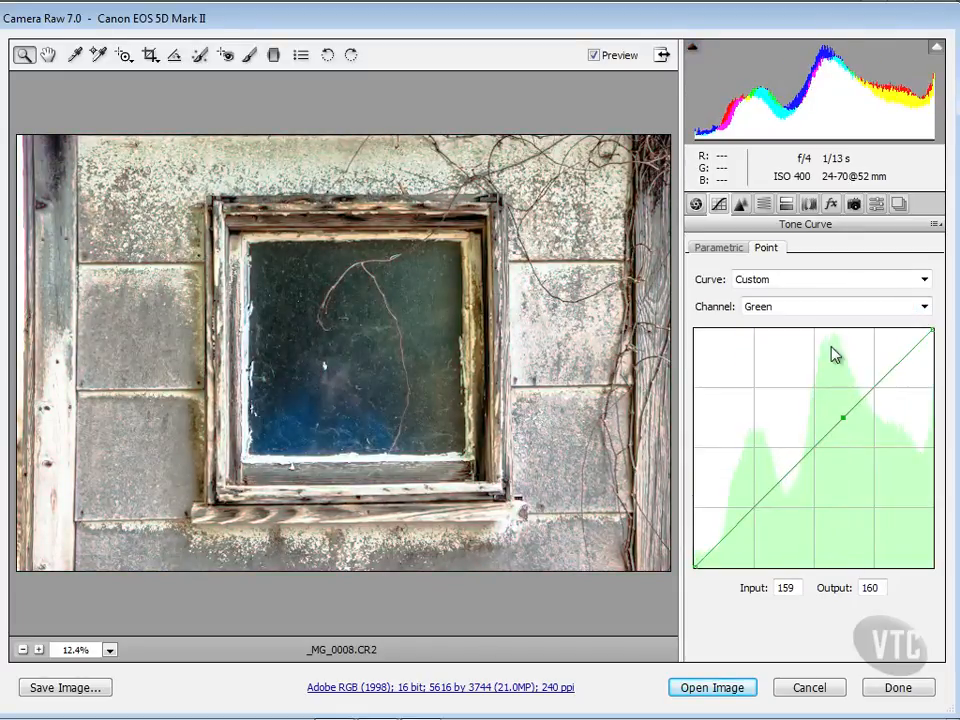
Review the parametric curve, then open the Detail panel for sharpening and noise reduction.
{"action": "left_click", "coordinate": [724, 250]}
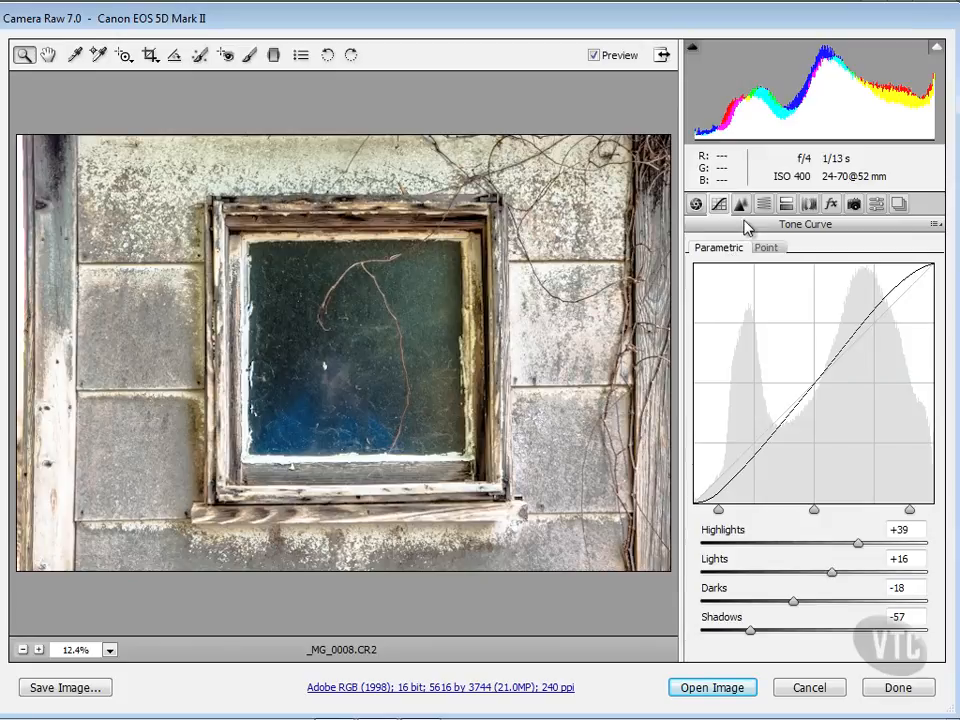
{"action": "left_click", "coordinate": [741, 205]}
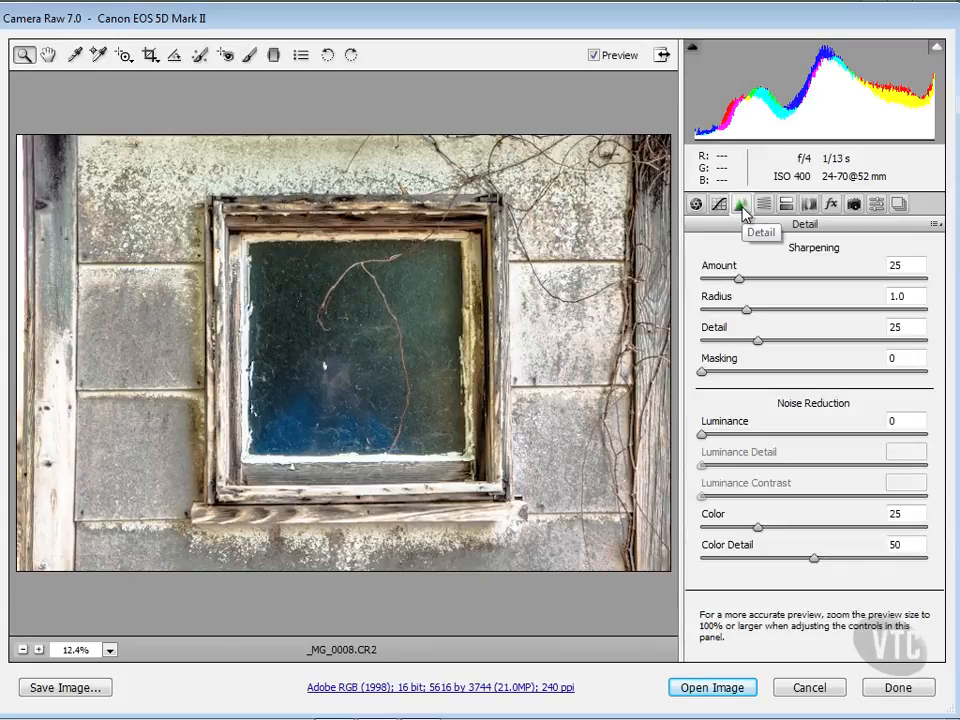